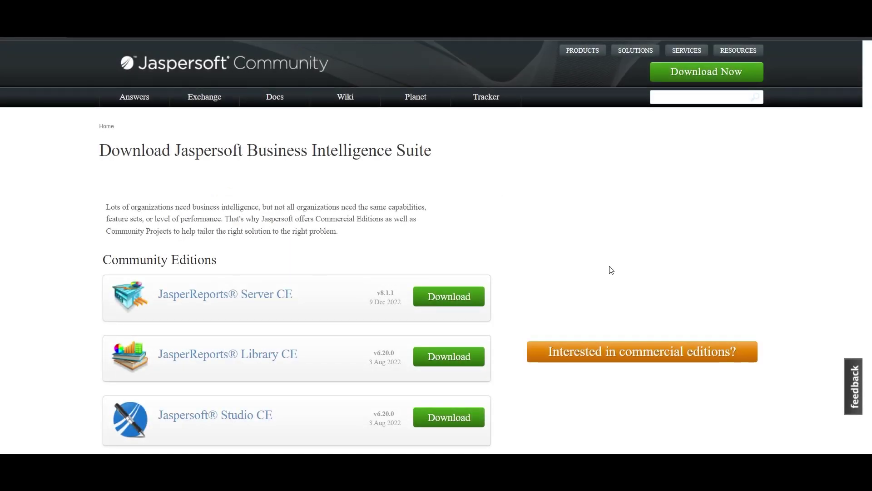
# Scroll down to Jaspersoft Studio CE v6.20.0 and request its download
pyautogui.scroll(-2, 611, 269)
pyautogui.scroll(-1, 611, 270)
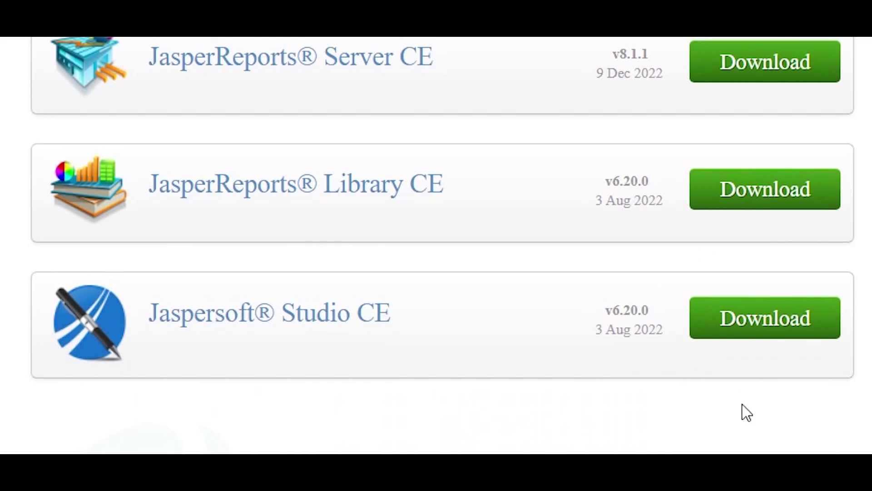
pyautogui.click(772, 332)
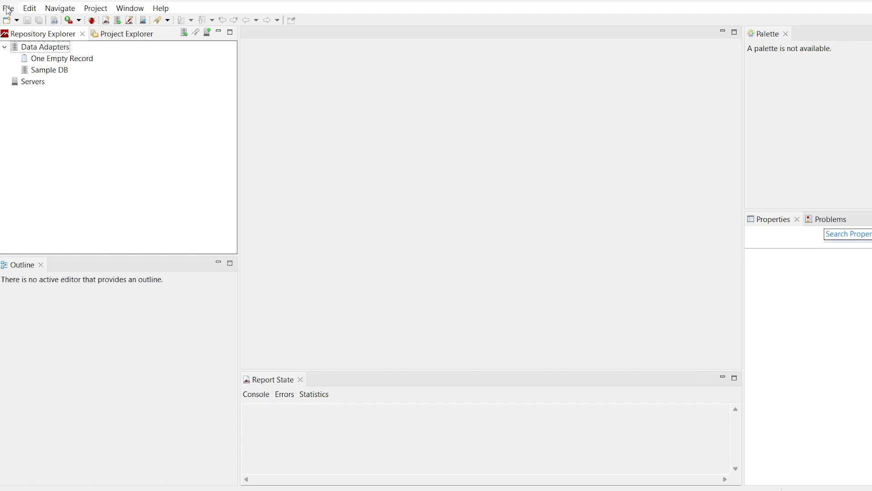
pyautogui.click(8, 9)
pyautogui.moveTo(193, 22)
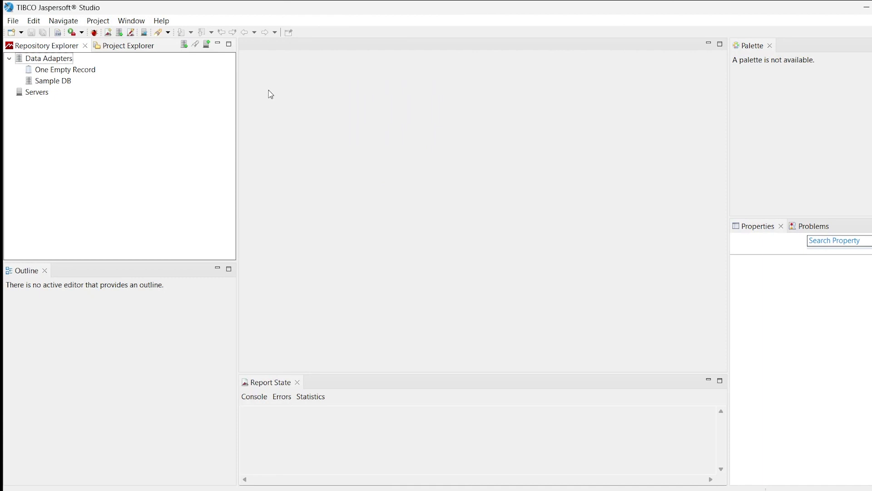
# Start a General > File System import with Documents as the source directory
pyautogui.click(13, 21)
pyautogui.click(111, 269)
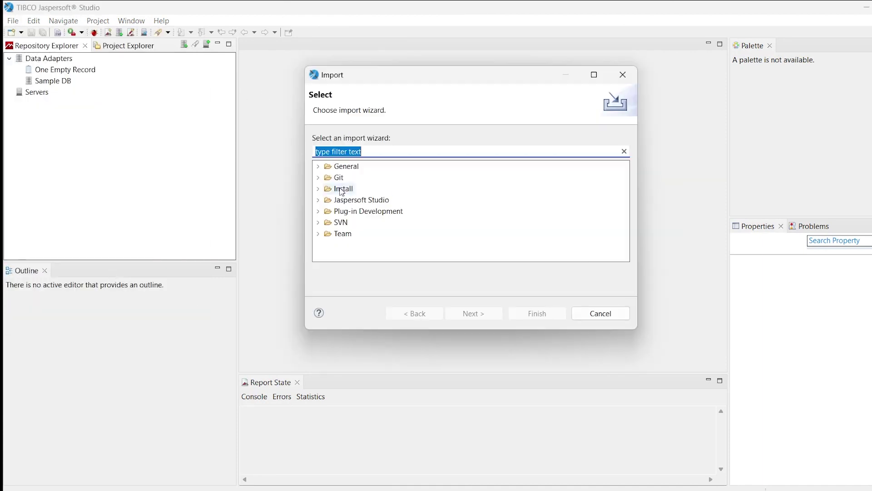
pyautogui.click(318, 166)
pyautogui.click(356, 199)
pyautogui.click(496, 318)
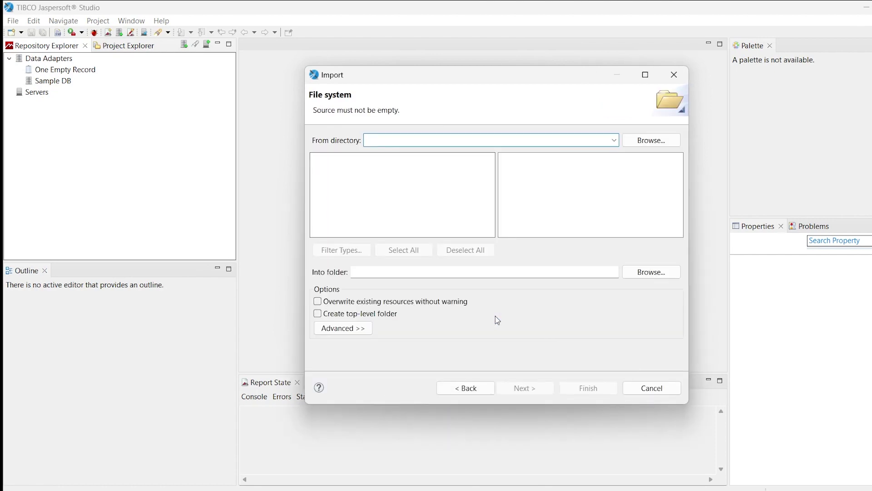
pyautogui.click(645, 141)
pyautogui.click(359, 241)
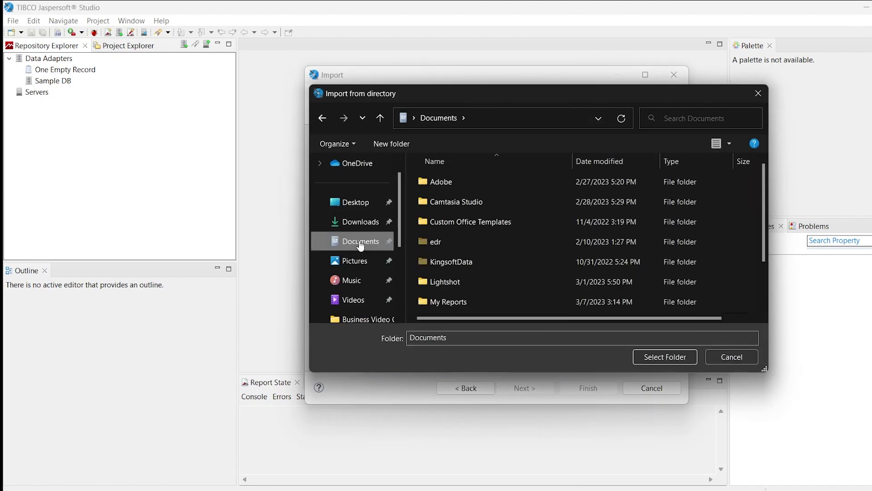
pyautogui.click(673, 353)
# Import default_template_landscape.jrxml and default_template_portrait.jrxml into the MyReports folder
pyautogui.click(504, 159)
pyautogui.click(505, 172)
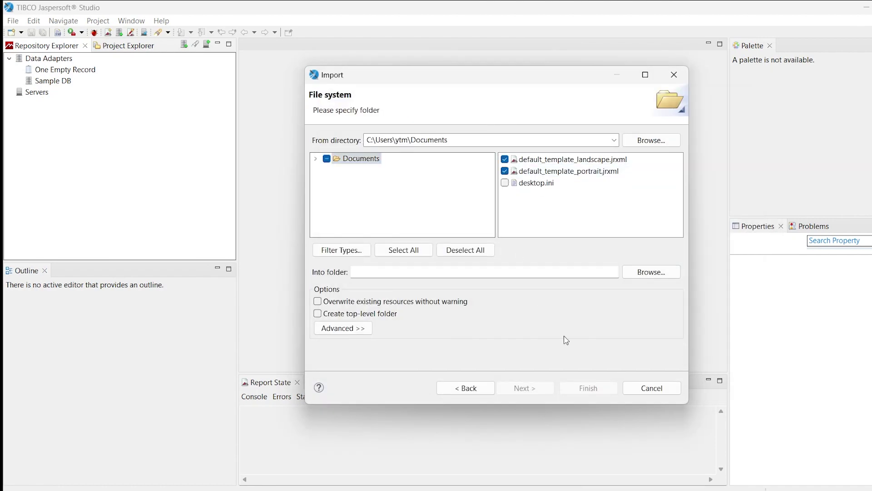
pyautogui.click(645, 273)
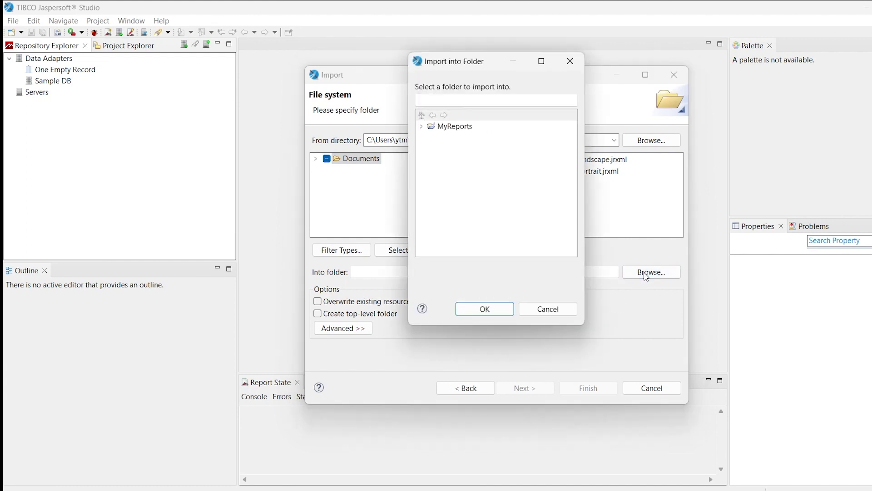
pyautogui.click(457, 127)
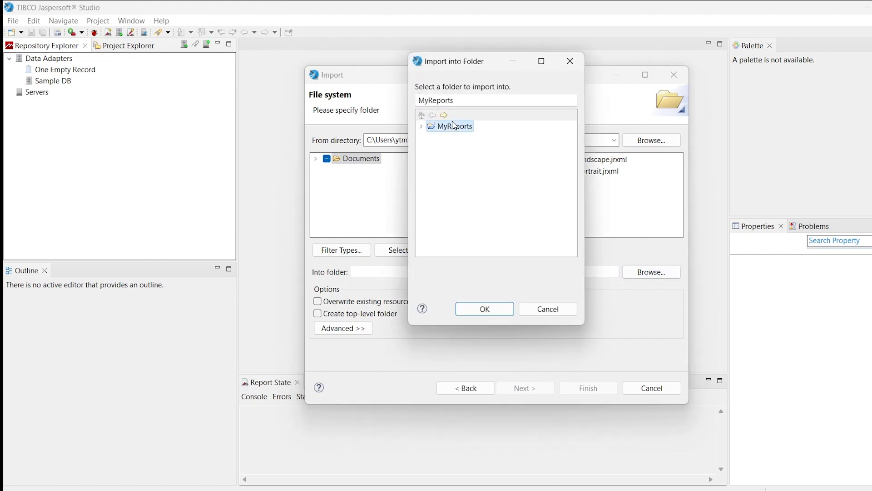
pyautogui.click(500, 312)
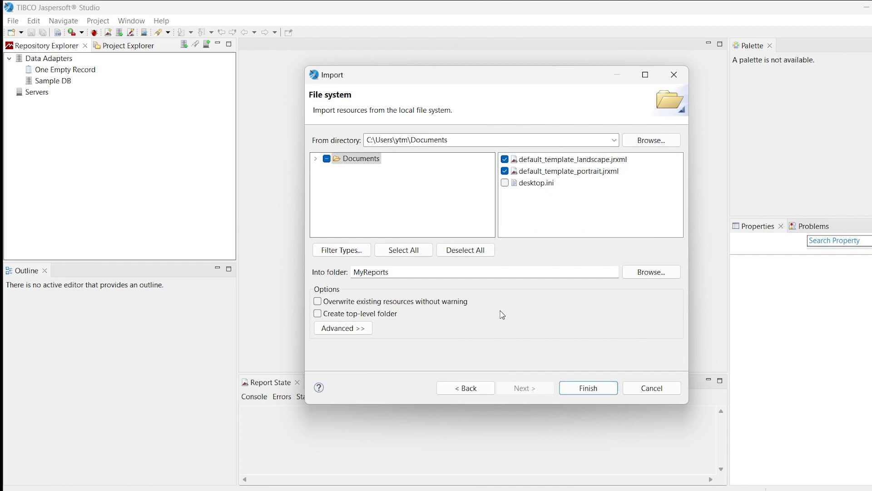
pyautogui.click(590, 388)
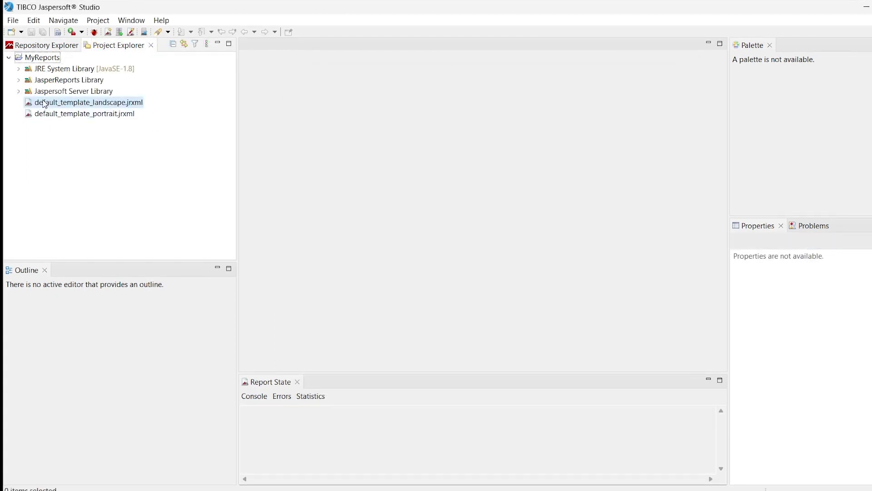
# Inspect the file details of default_template_landscape.jrxml and default_template_portrait.jrxml in MyReports
pyautogui.click(44, 104)
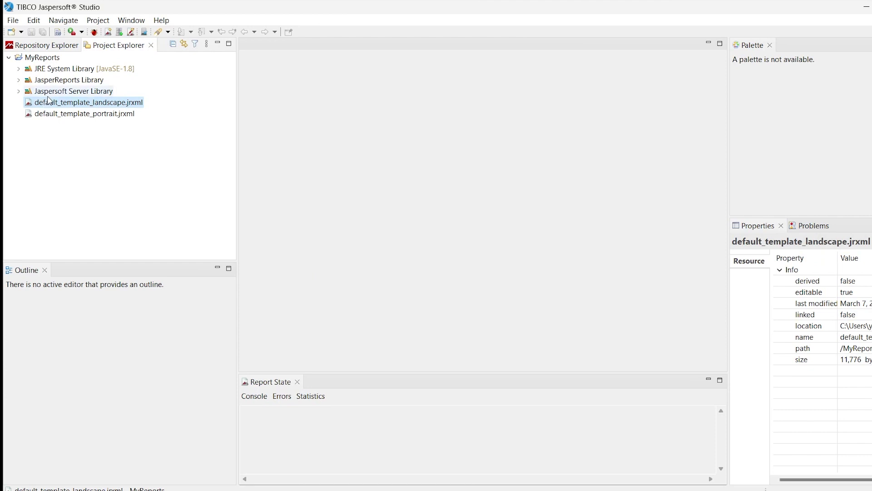
pyautogui.click(70, 115)
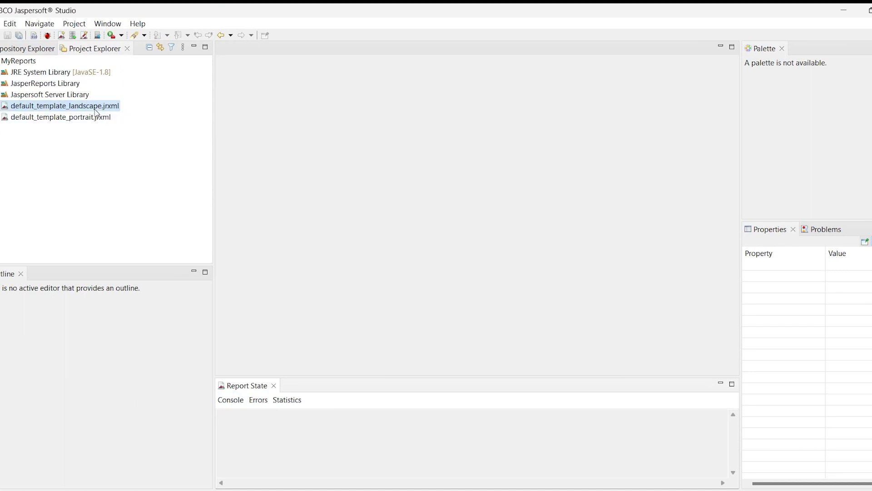
# Open default_template_landscape.jrxml in the designer and expand its Detail 1 band in the Outline
pyautogui.doubleClick(94, 109)
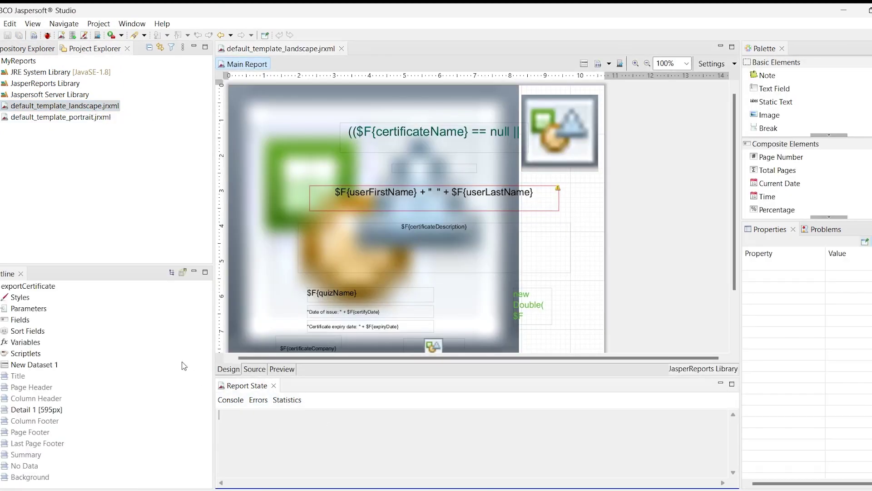
pyautogui.doubleClick(32, 409)
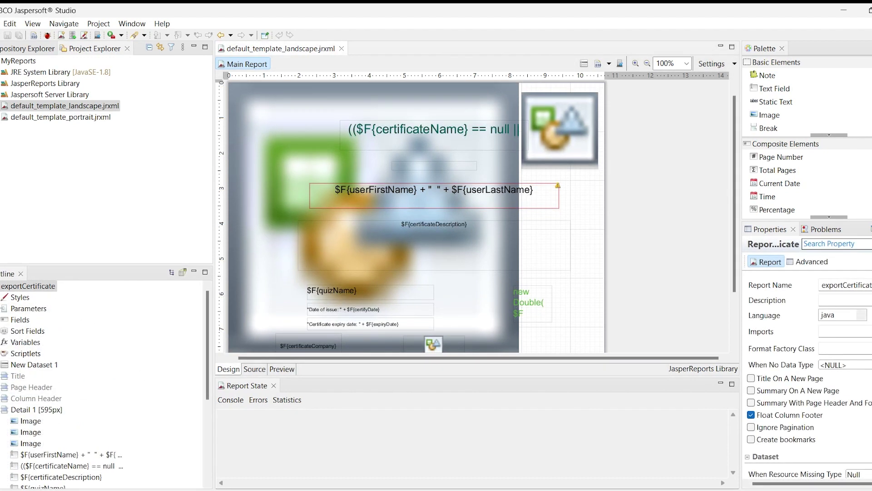
pyautogui.scroll(-3, 808, 375)
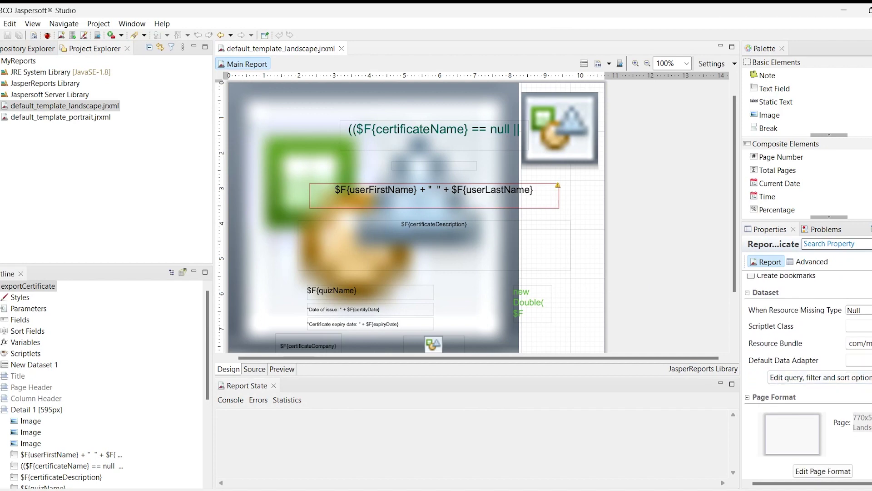
pyautogui.click(847, 466)
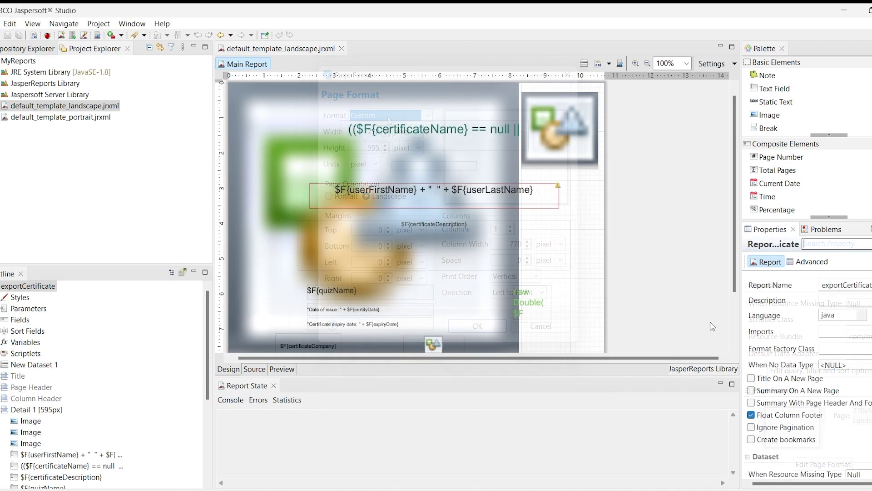
pyautogui.click(843, 316)
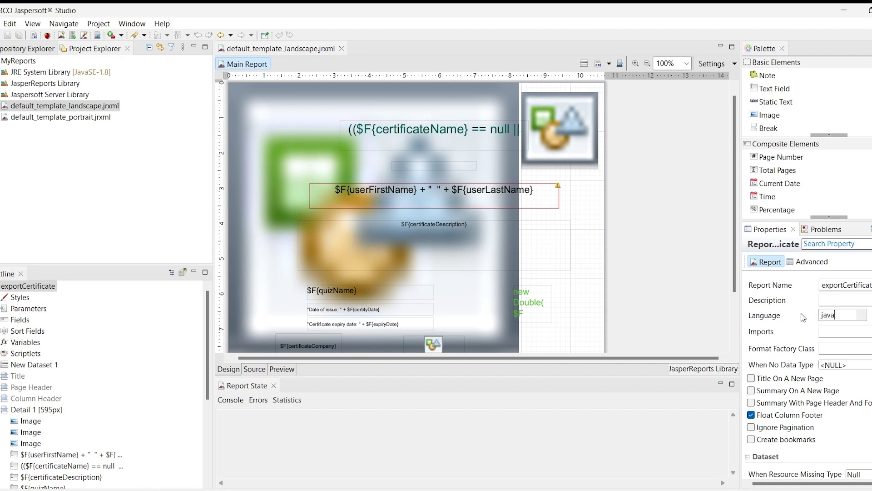
# Select the background image element and review its width, height and image settings
pyautogui.click(596, 240)
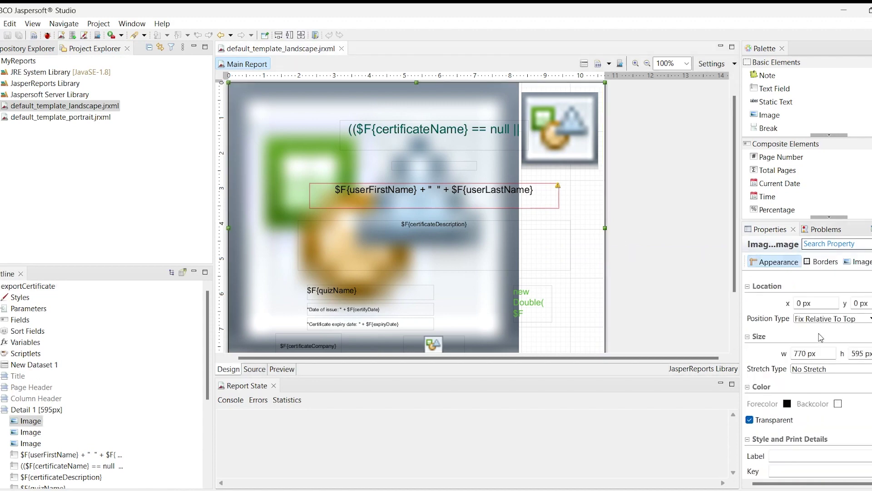
pyautogui.click(827, 352)
pyautogui.press('Tab')
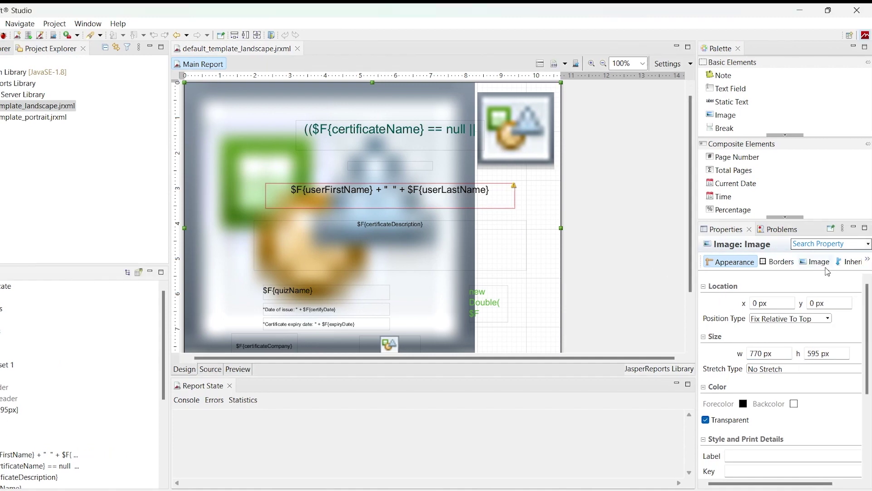
pyautogui.click(824, 266)
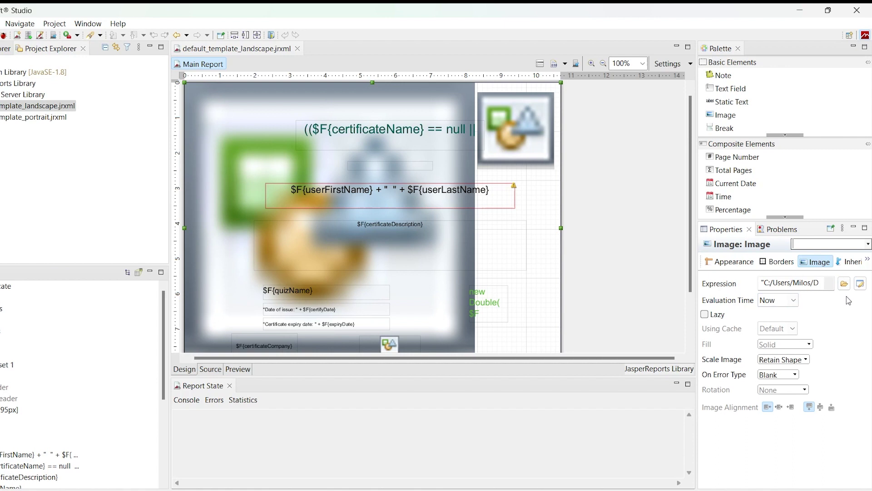
# Try the Fill Frame and Retain Shape scaling options, settling on Real Size for Scale Image
pyautogui.click(806, 359)
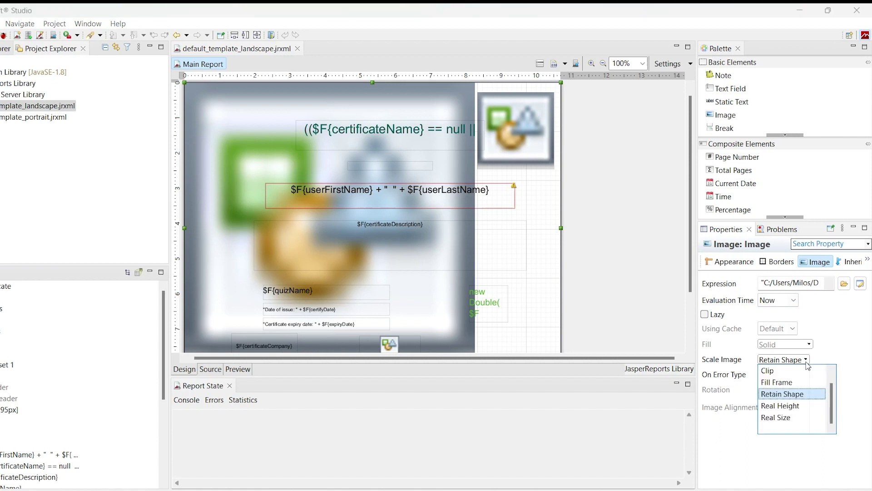
pyautogui.click(801, 382)
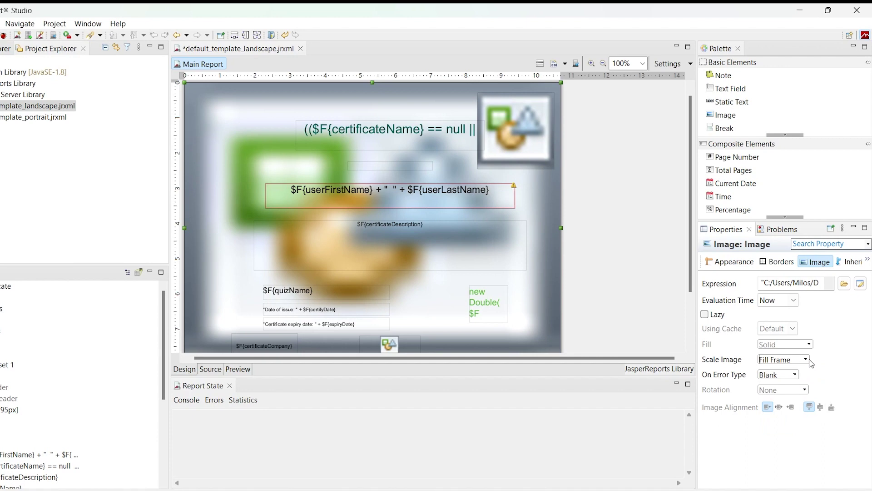
pyautogui.click(806, 361)
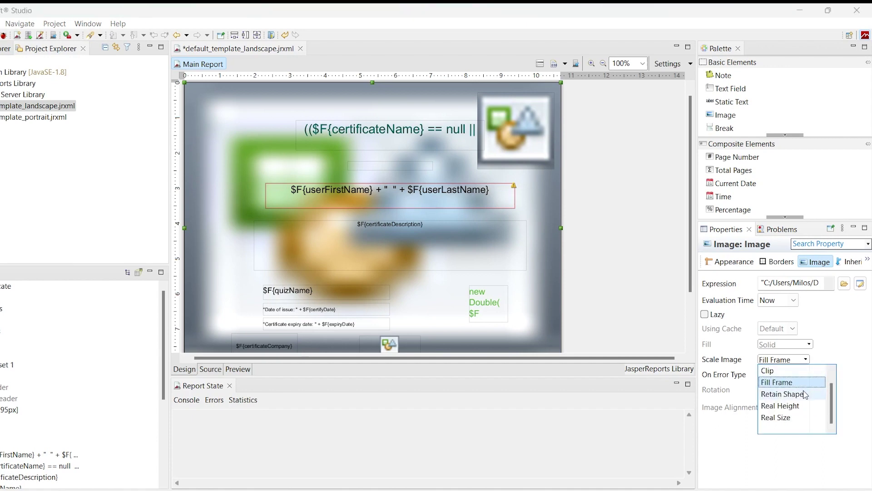
pyautogui.click(782, 394)
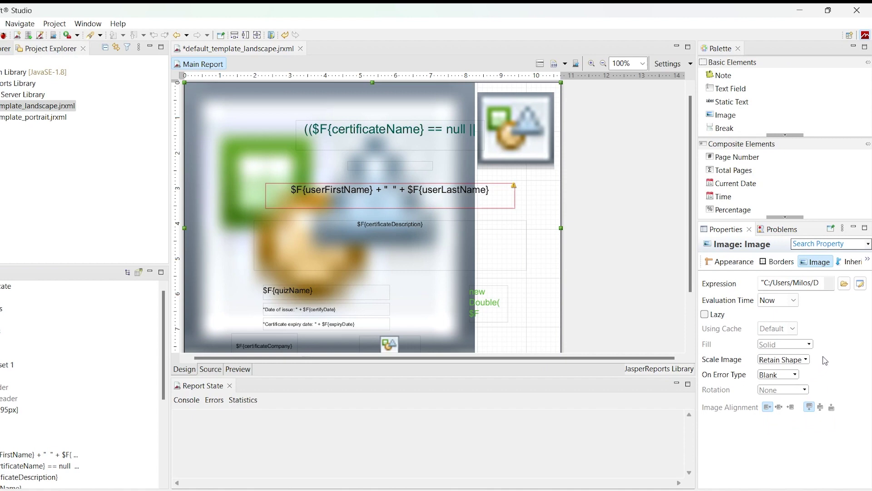
pyautogui.click(806, 360)
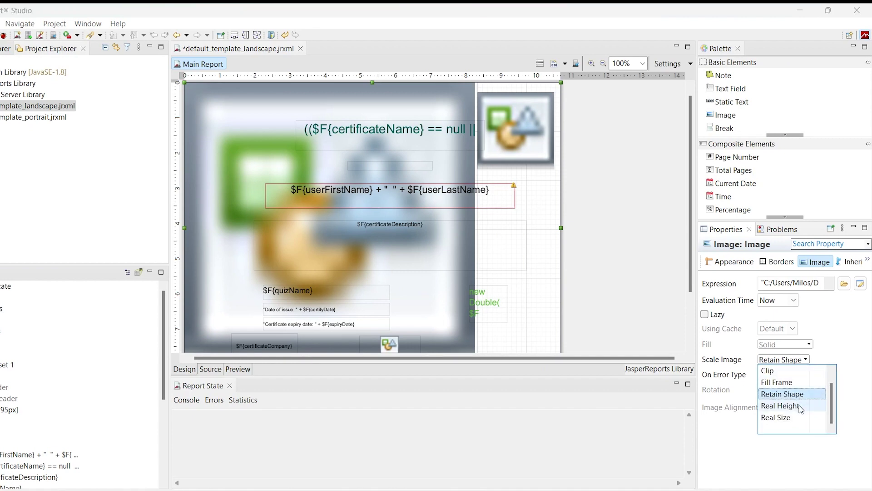
pyautogui.click(796, 418)
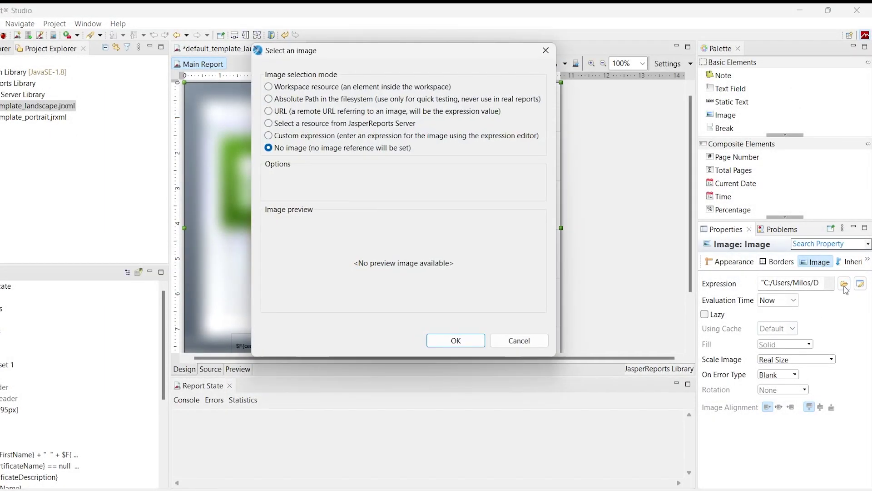
# Use the Navy and Gold certificate PNG from Documents as the image, referenced by absolute path
pyautogui.click(268, 98)
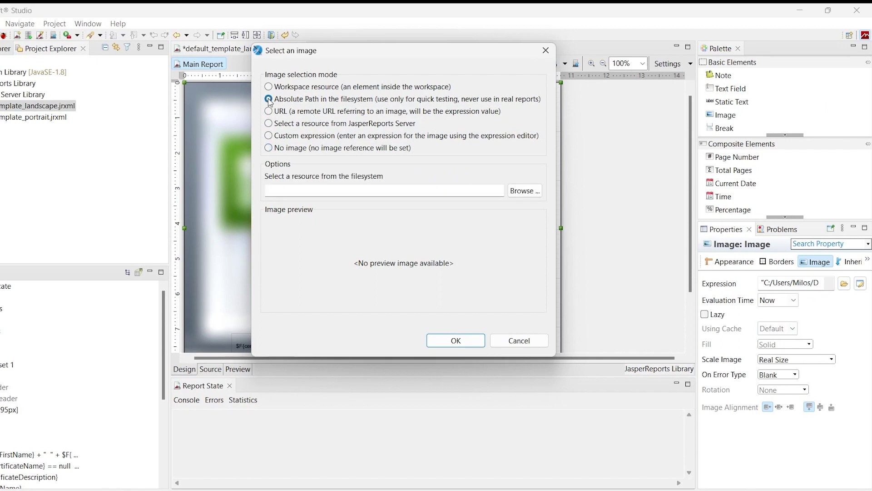
pyautogui.click(538, 194)
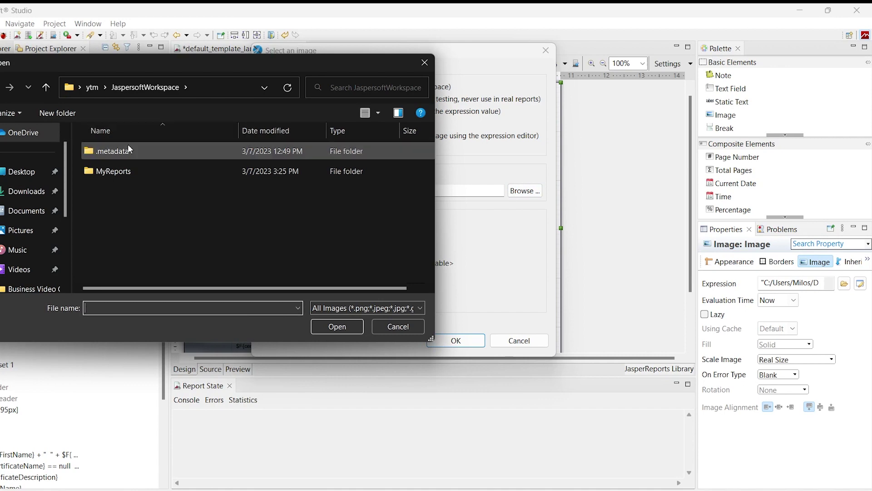
pyautogui.click(27, 210)
pyautogui.scroll(-2, 163, 252)
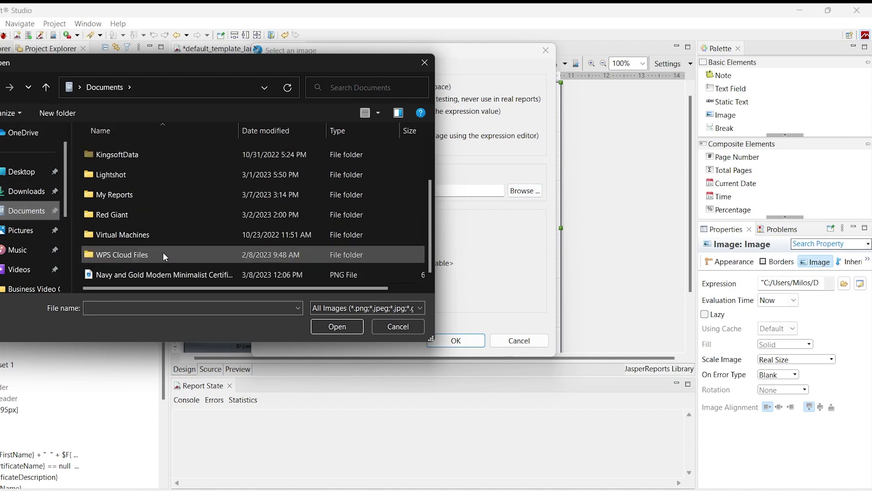
pyautogui.click(166, 272)
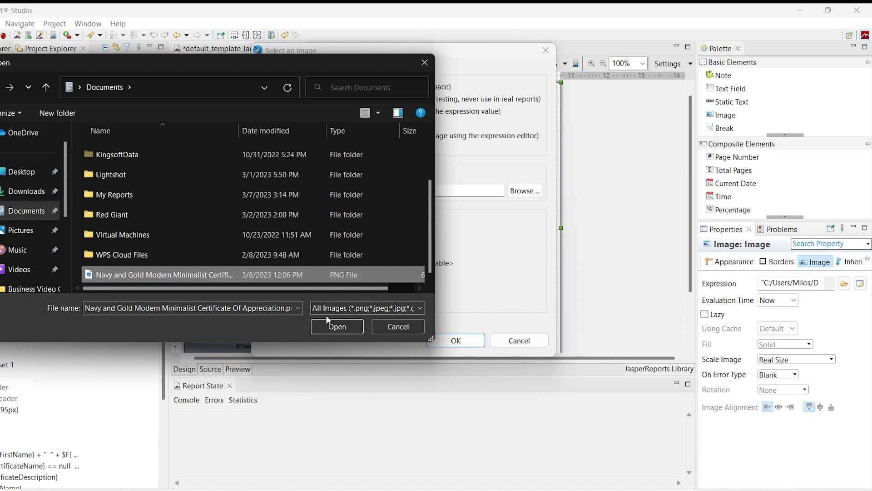
pyautogui.click(337, 326)
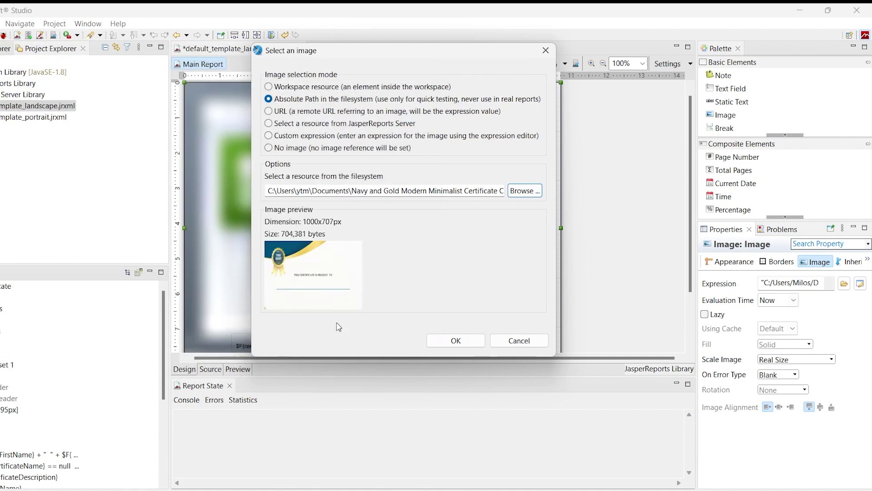
pyautogui.click(456, 340)
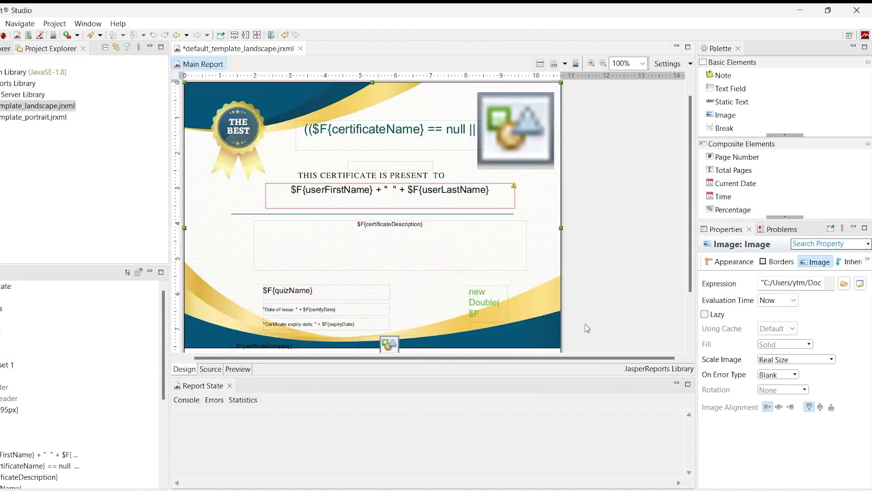
# Set the image's Scale Image option to Fill Frame
pyautogui.click(818, 360)
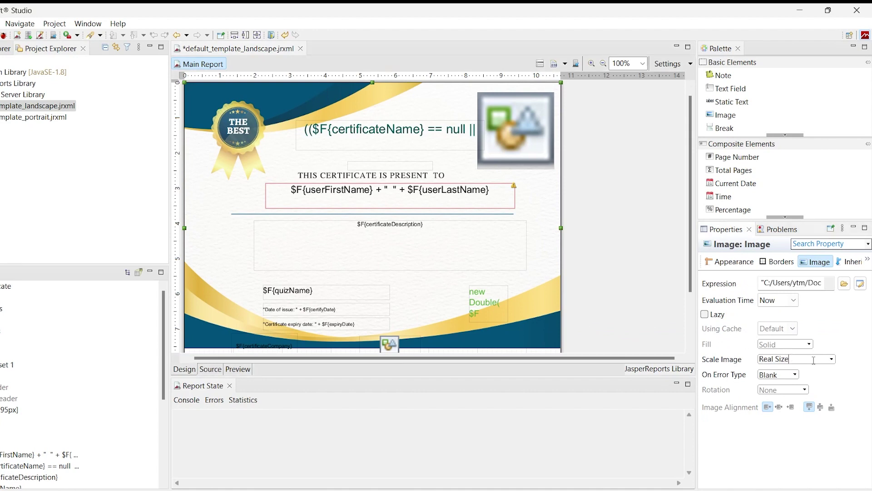
pyautogui.click(831, 359)
pyautogui.click(805, 382)
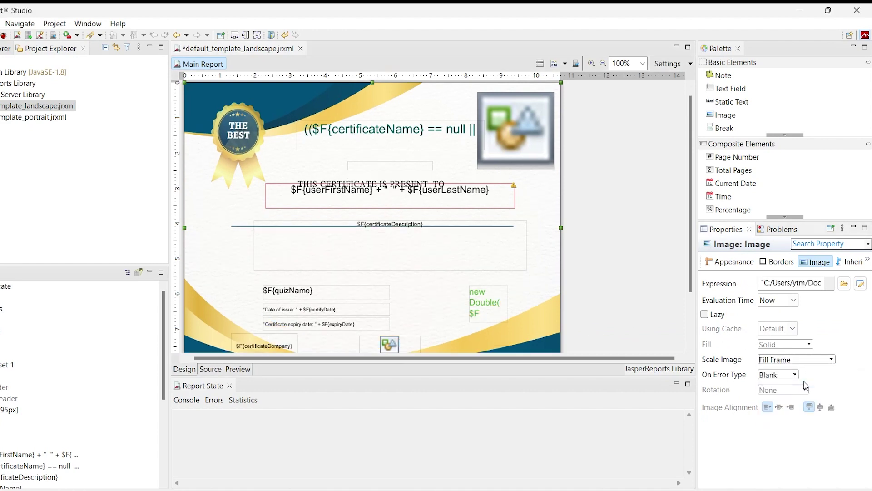
pyautogui.scroll(-3, 547, 283)
pyautogui.scroll(3, 546, 283)
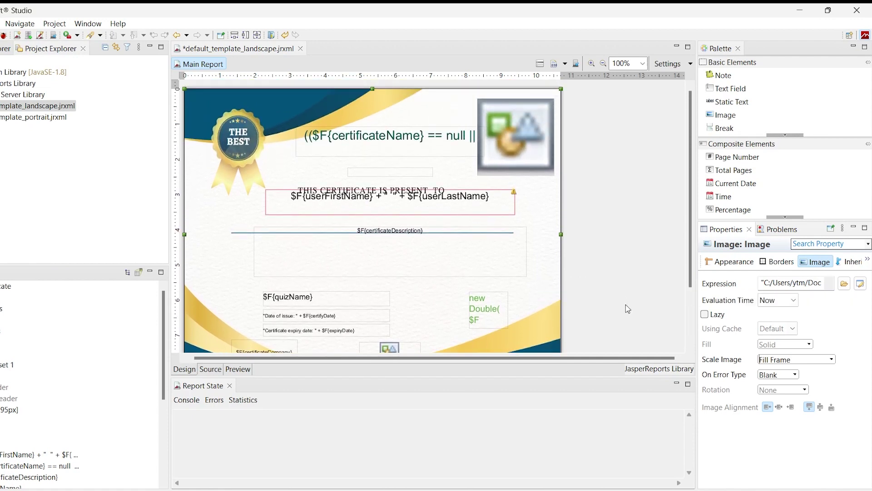
# Move the recipient name field lower and shorten the certificate description field
pyautogui.moveTo(481, 210); pyautogui.dragTo(481, 218)
pyautogui.click(458, 253)
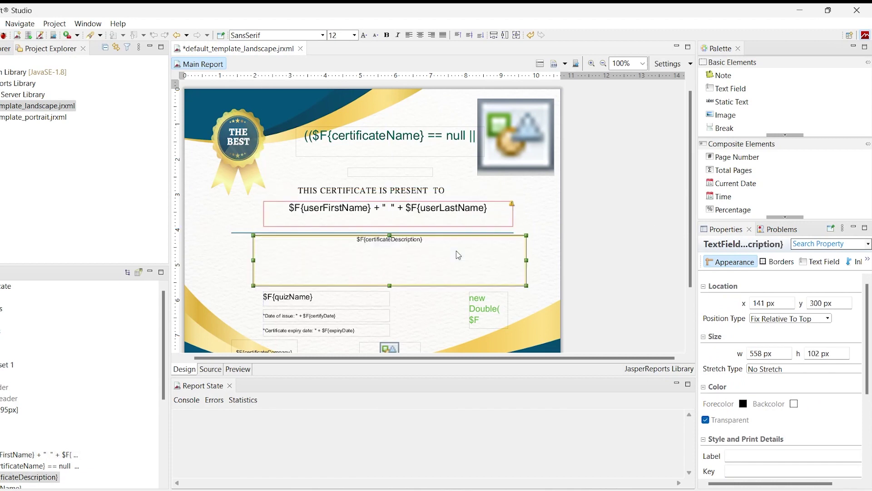
pyautogui.moveTo(391, 286); pyautogui.dragTo(390, 280)
pyautogui.moveTo(390, 213); pyautogui.dragTo(391, 218)
# Delete the top-right logo image and shift the certificateName title field to the right
pyautogui.click(549, 122)
pyautogui.press('Delete')
pyautogui.moveTo(421, 150); pyautogui.dragTo(490, 145)
pyautogui.click(447, 179)
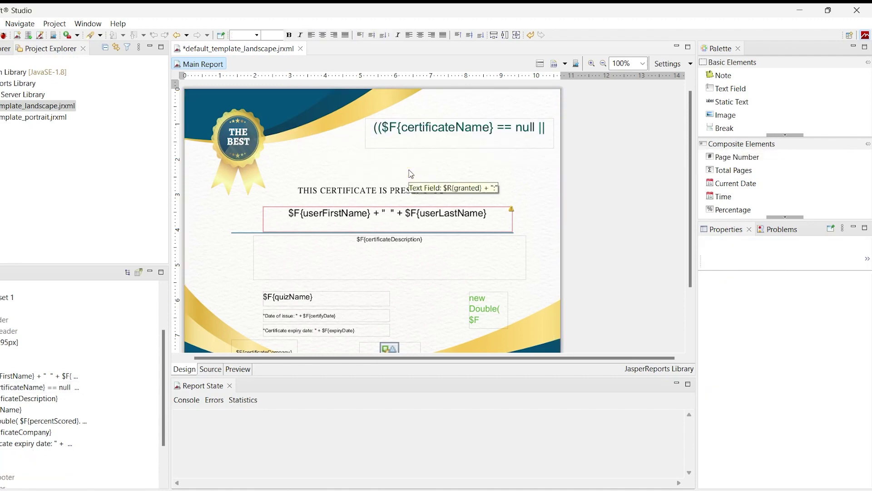
pyautogui.click(491, 304)
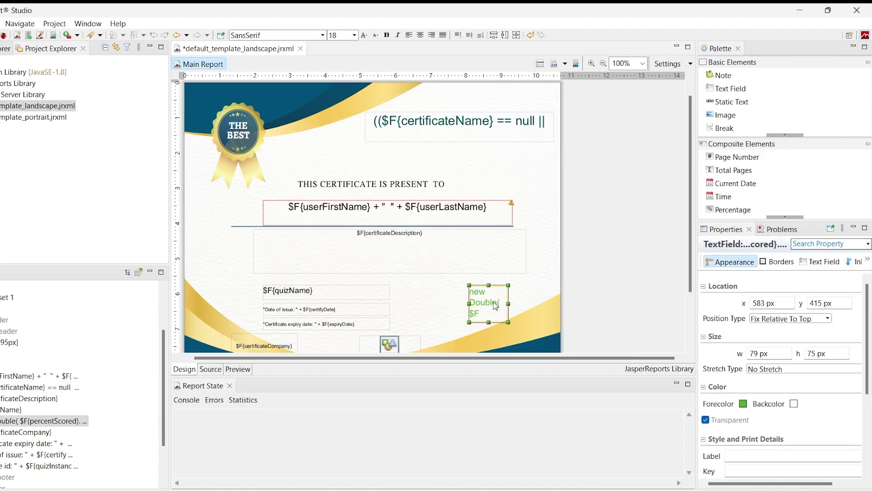
pyautogui.click(397, 346)
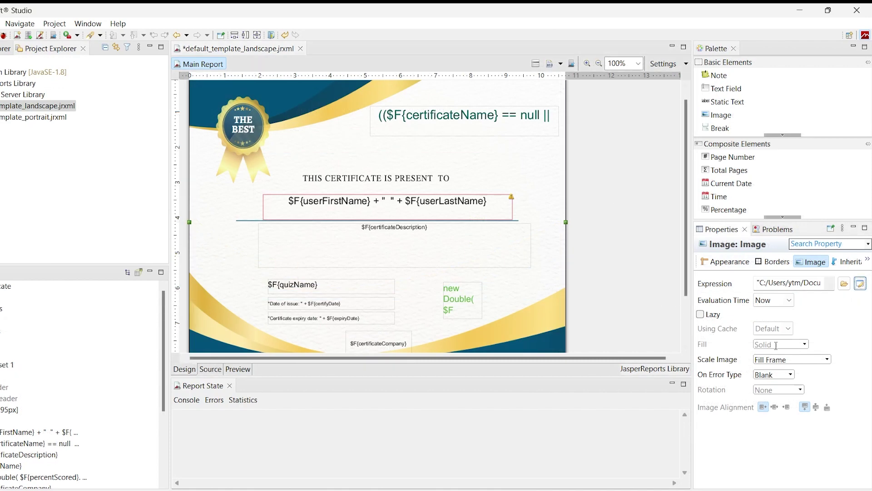
# Replace the image's fixed path expression with $F{backgroundTheme} in the Expression Editor
pyautogui.click(860, 283)
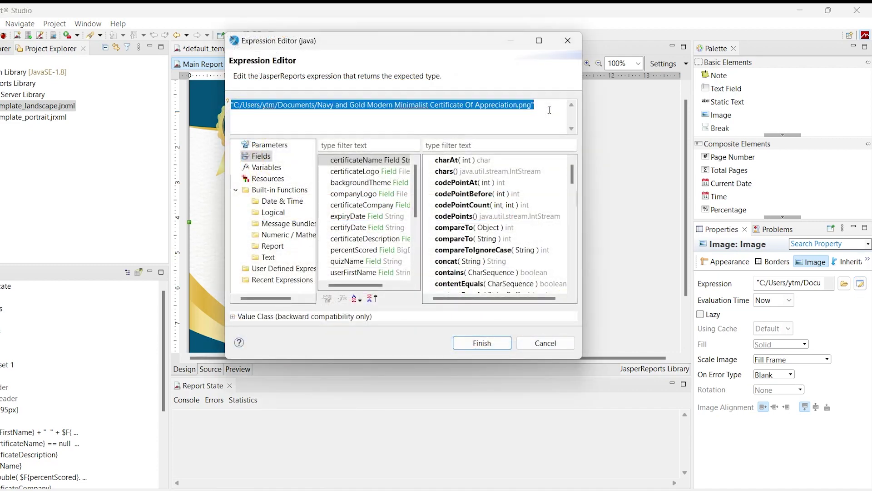
pyautogui.press('Delete')
pyautogui.write('$F(backgroundTheme')
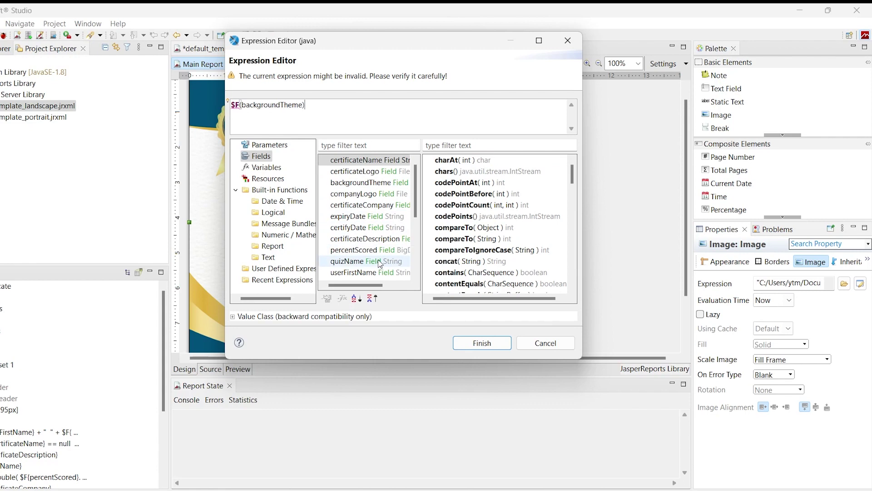
pyautogui.click(386, 183)
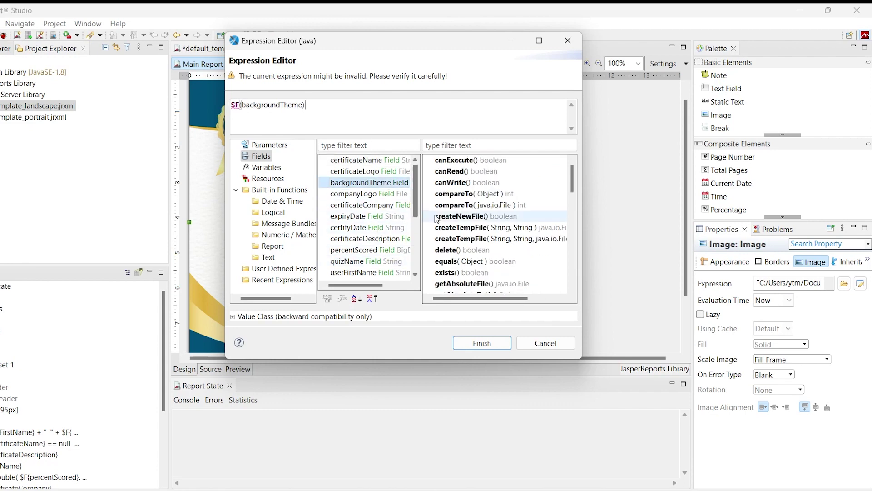
pyautogui.click(505, 342)
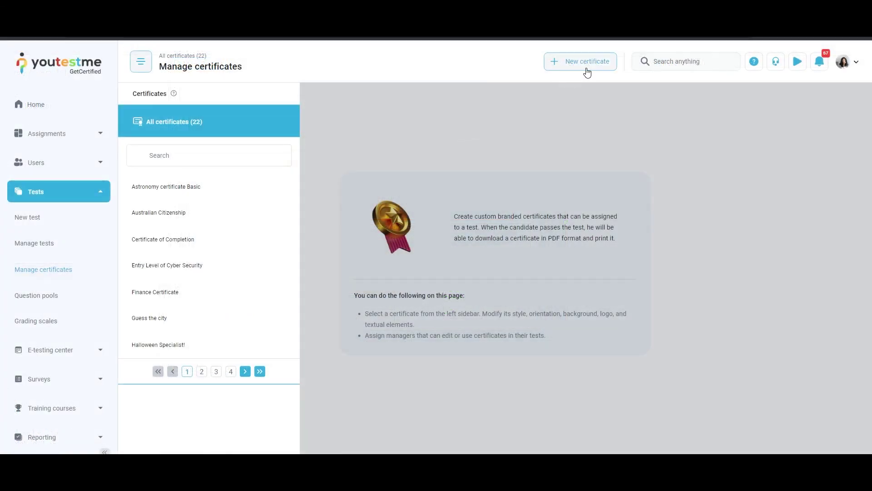
# Create a new certificate with a new template and upload the navy-and-gold background image
pyautogui.click(586, 69)
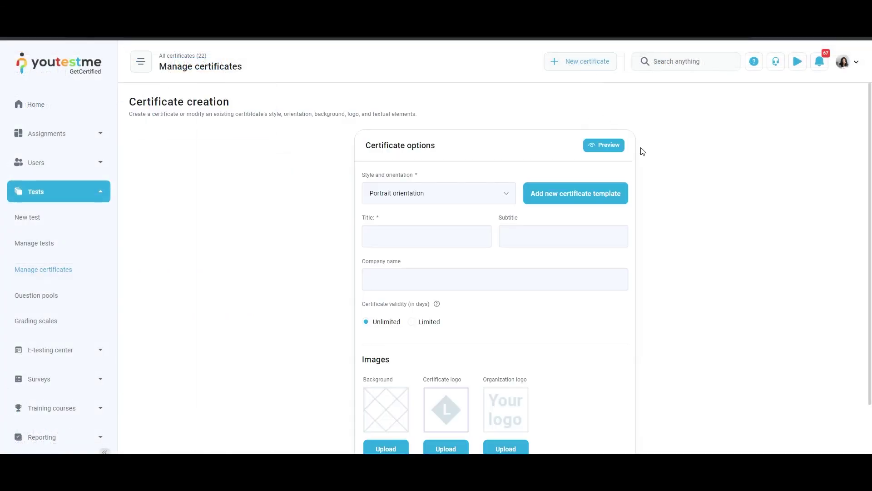
pyautogui.click(575, 193)
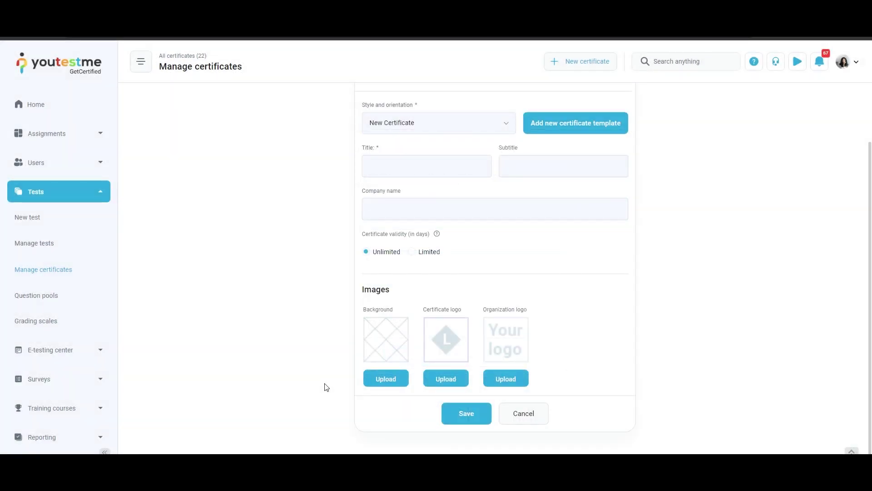
pyautogui.click(387, 378)
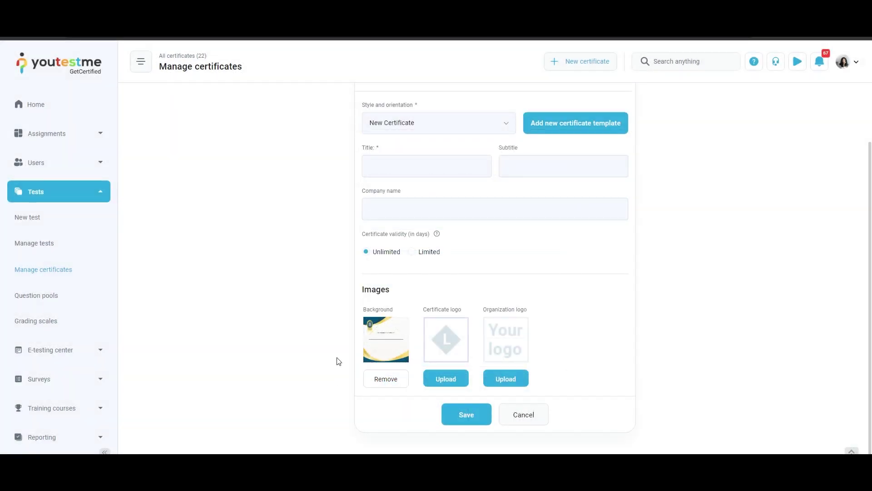
pyautogui.scroll(2, 339, 361)
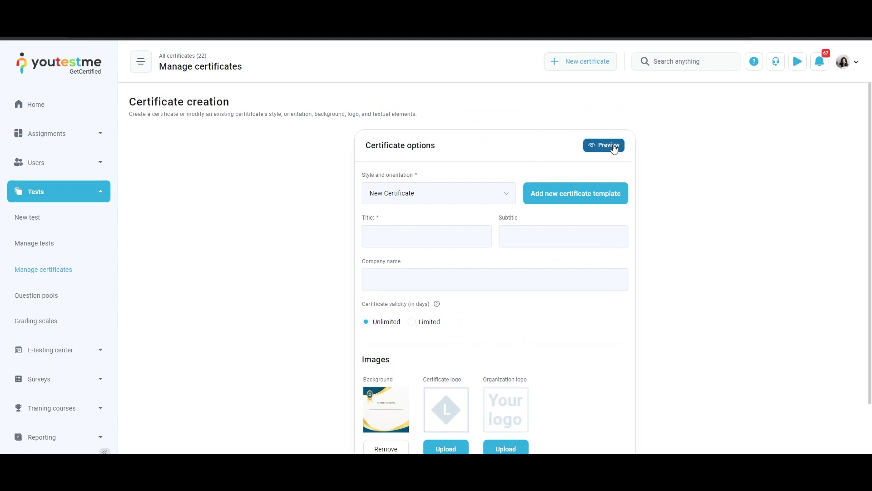